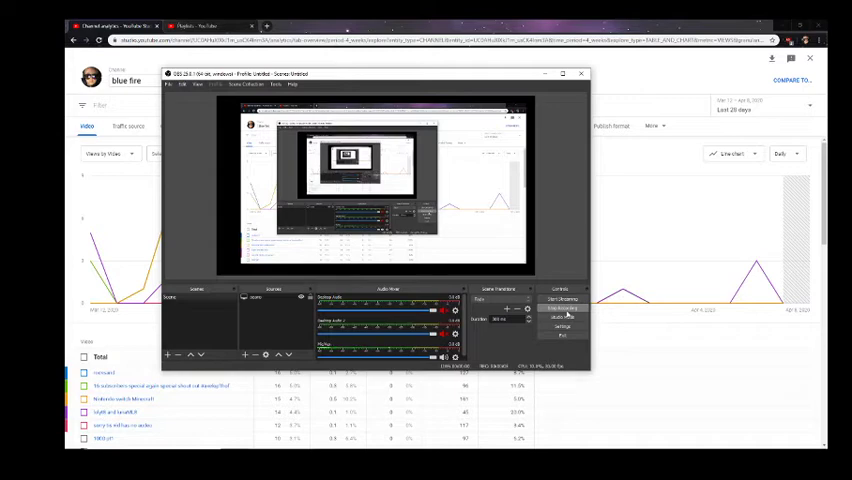
- Minimize the OBS Studio recording window to reveal the channel analytics page
click(543, 74)
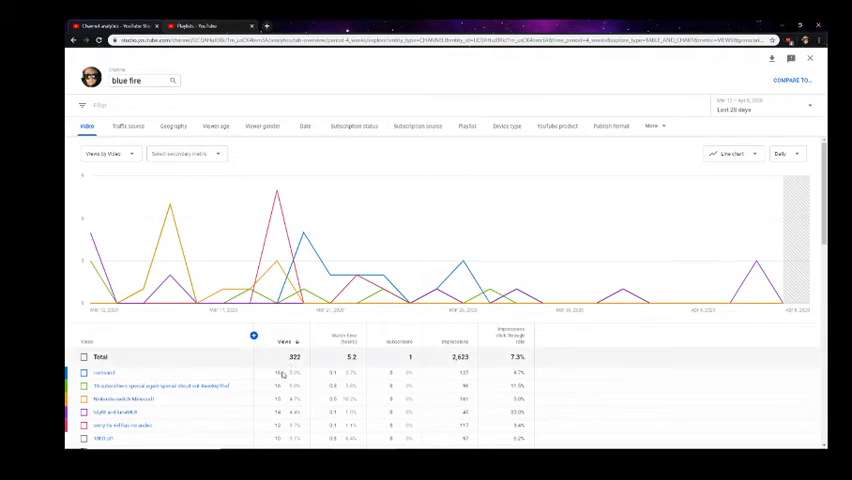
scroll(278, 368, down, 2)
scroll(313, 302, down, 1)
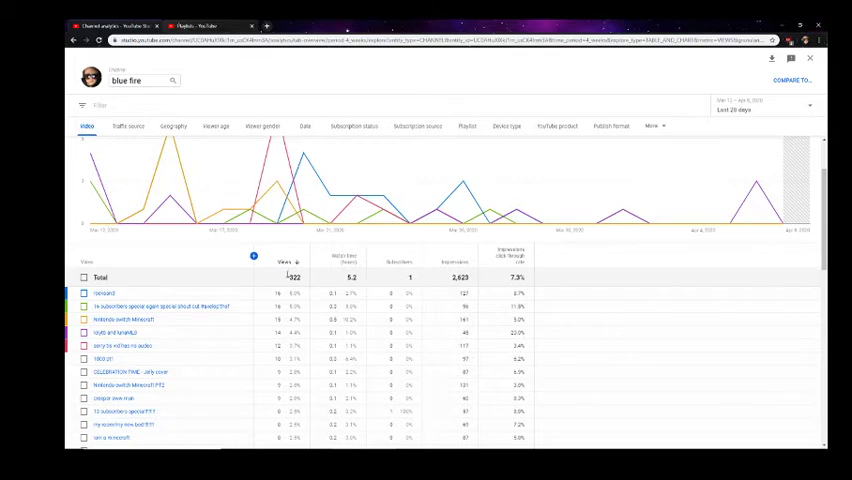
scroll(281, 272, up, 2)
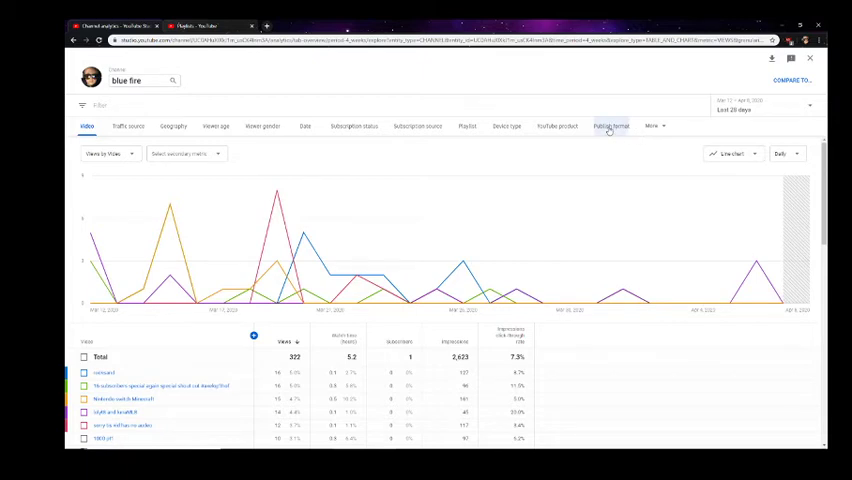
- Show analytics by publish format and set the date range to 2019 (404 views)
click(608, 127)
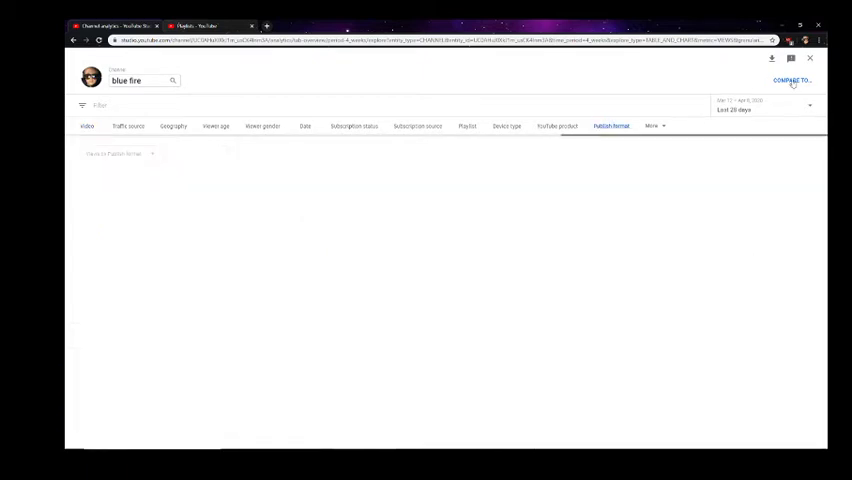
click(808, 106)
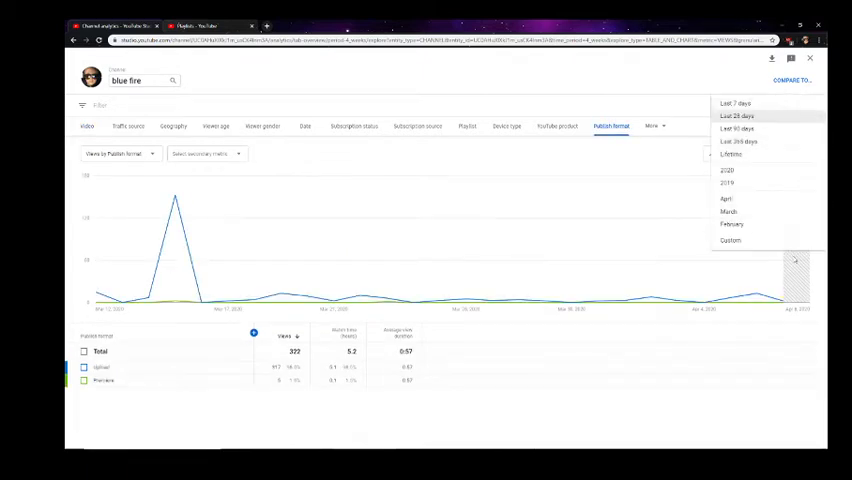
click(727, 182)
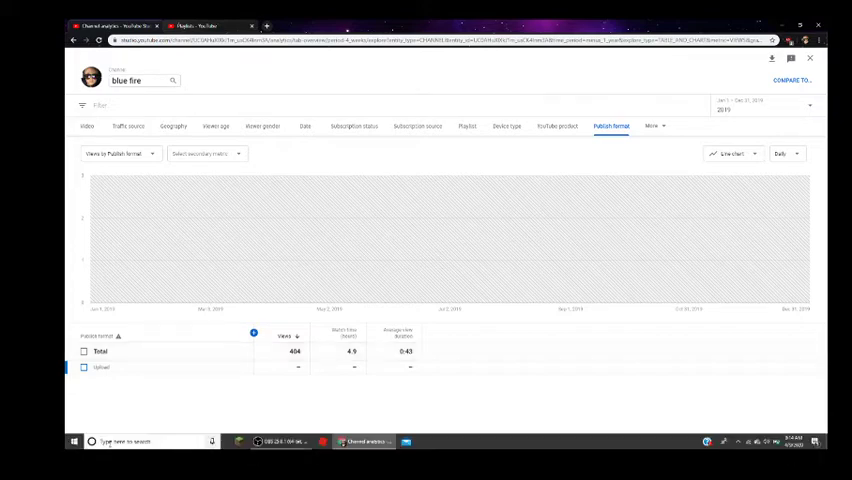
click(115, 441)
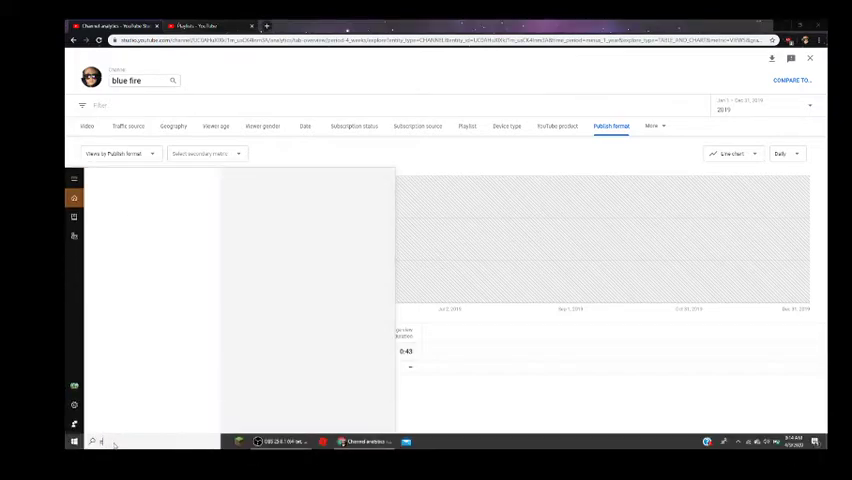
text(cam)
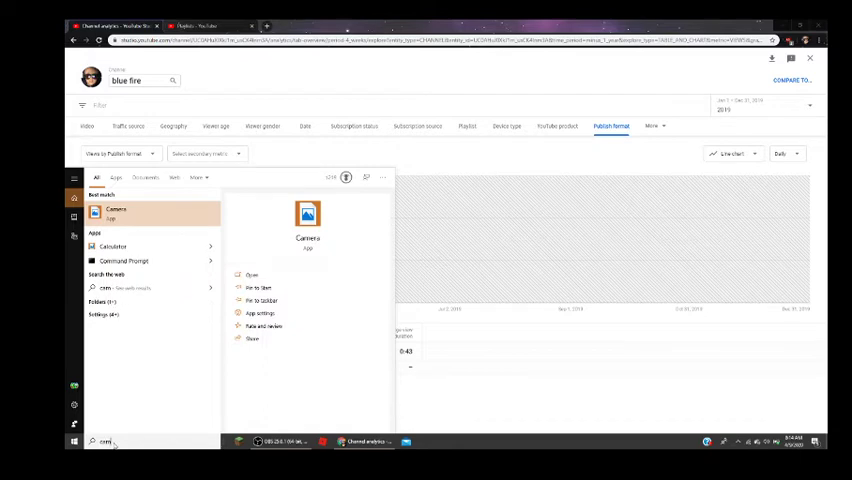
key(Return)
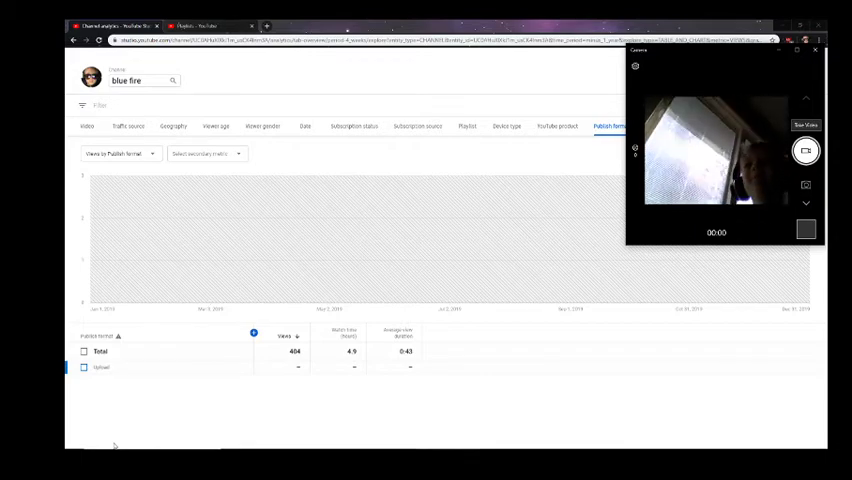
click(815, 57)
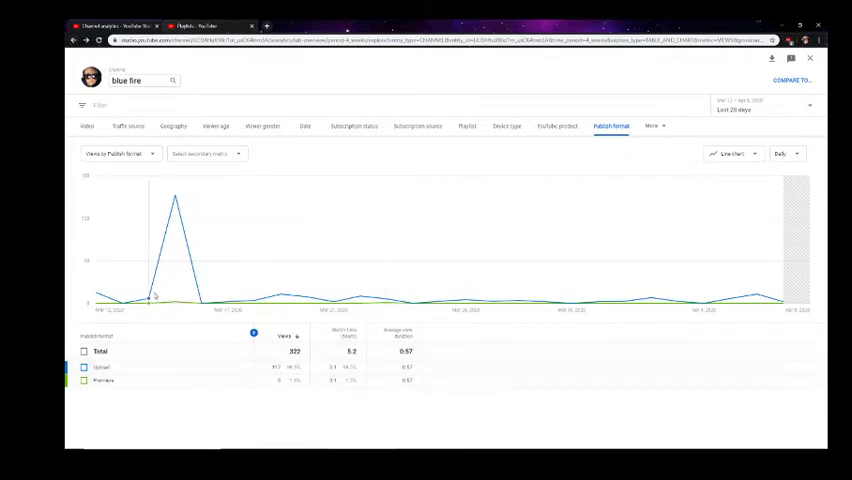
- Clear an accidental text selection on the last-28-days publish-format chart (322 views)
mouse_move(148, 299)
drag(149, 305, 172, 302)
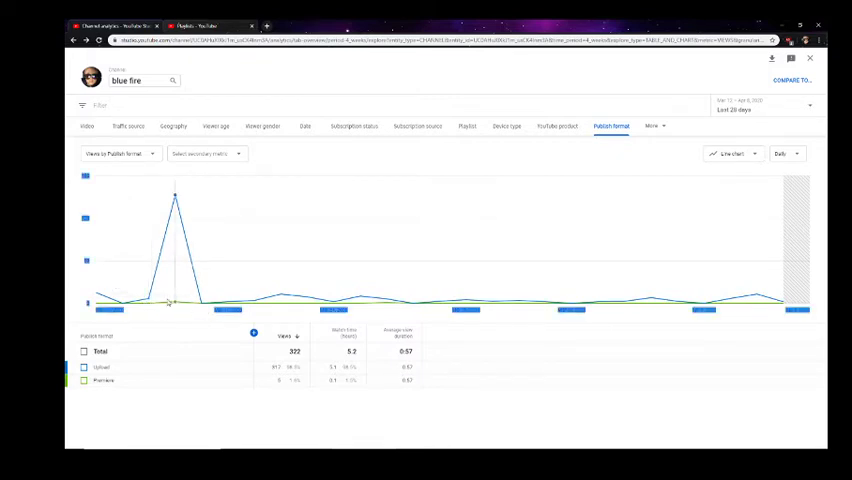
click(552, 407)
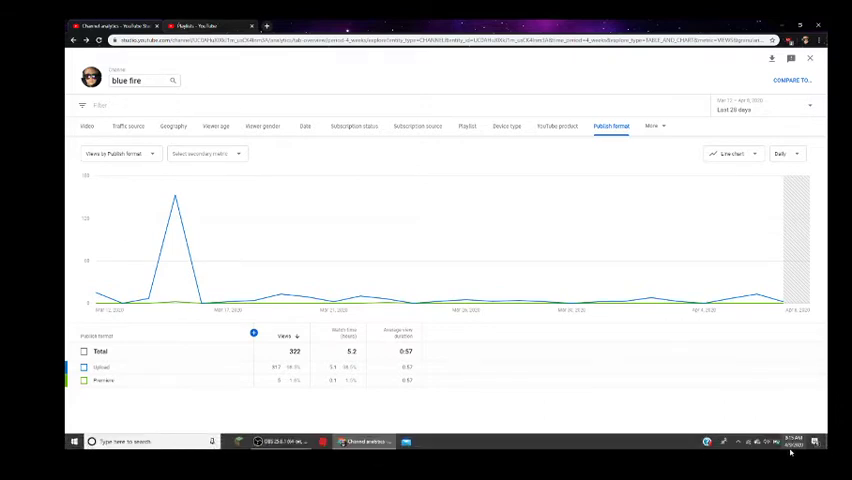
click(792, 441)
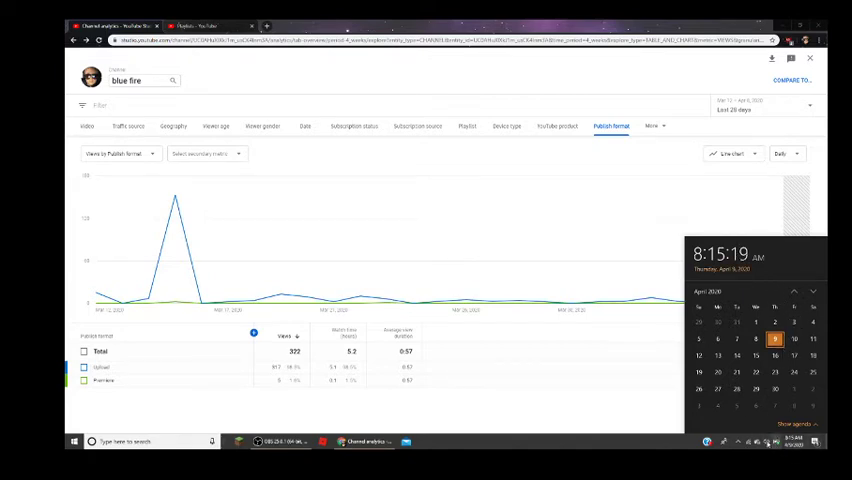
click(768, 443)
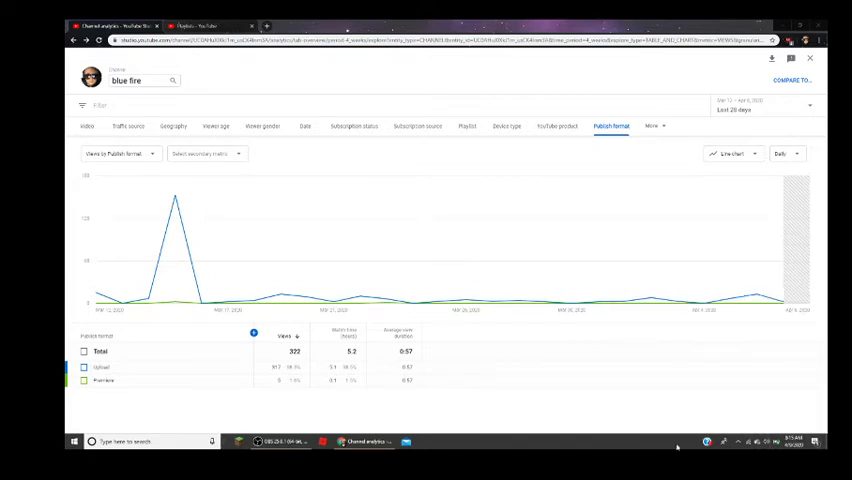
click(768, 443)
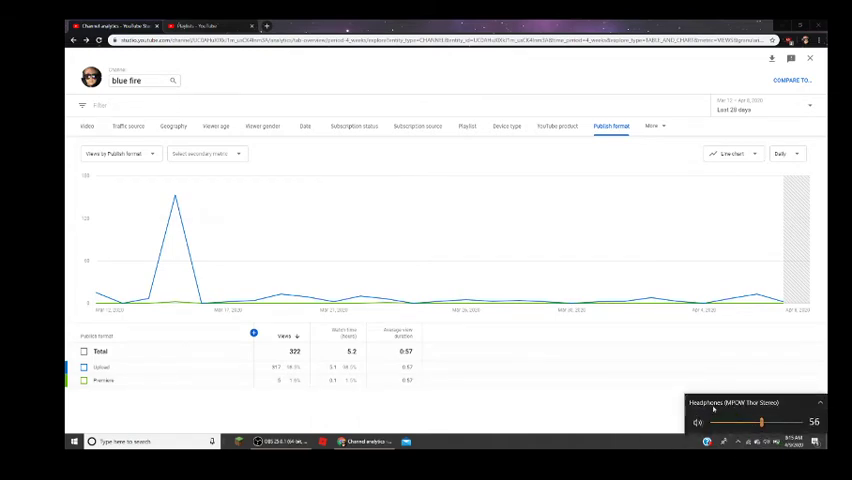
click(773, 443)
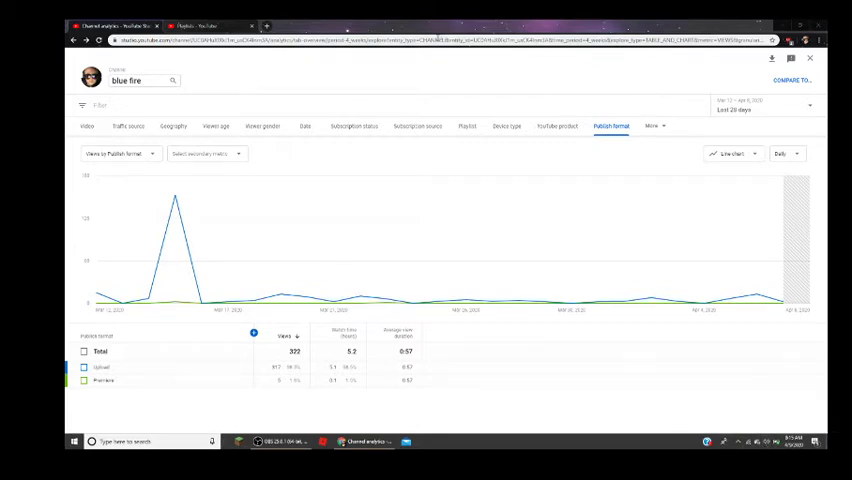
click(760, 105)
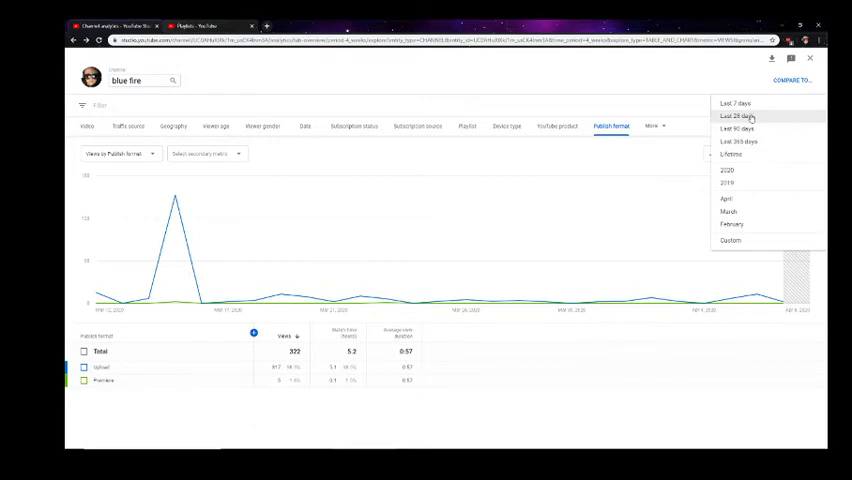
click(748, 117)
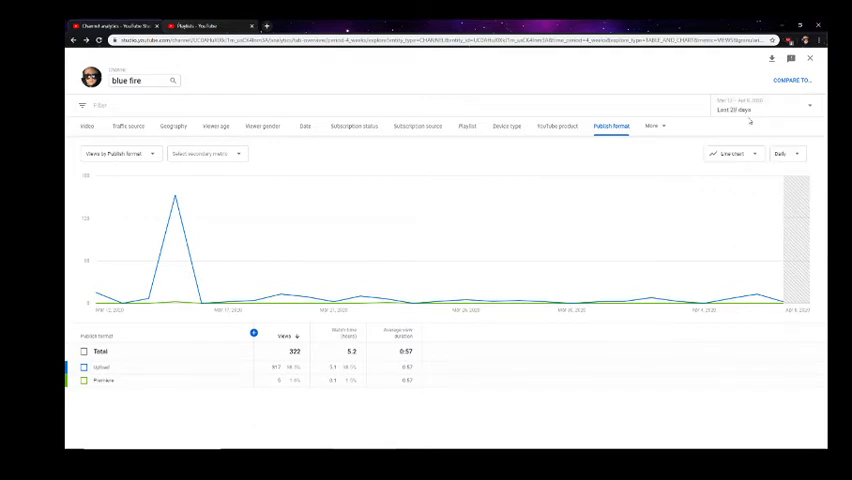
click(748, 110)
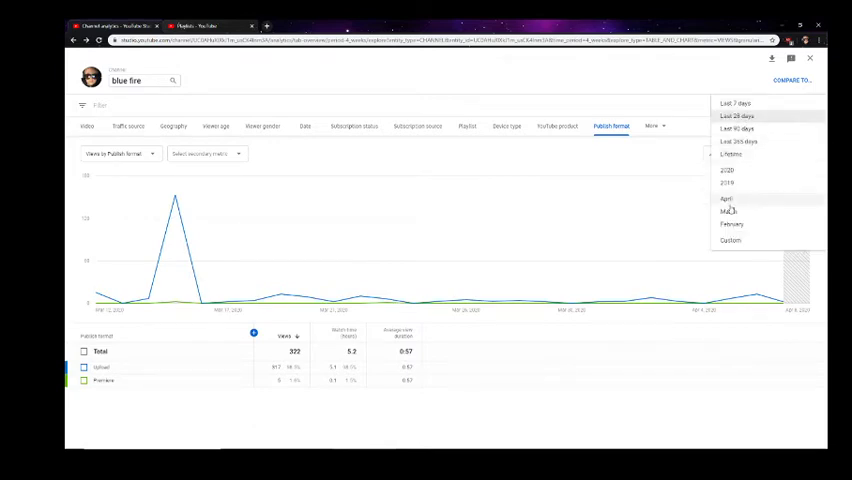
click(738, 154)
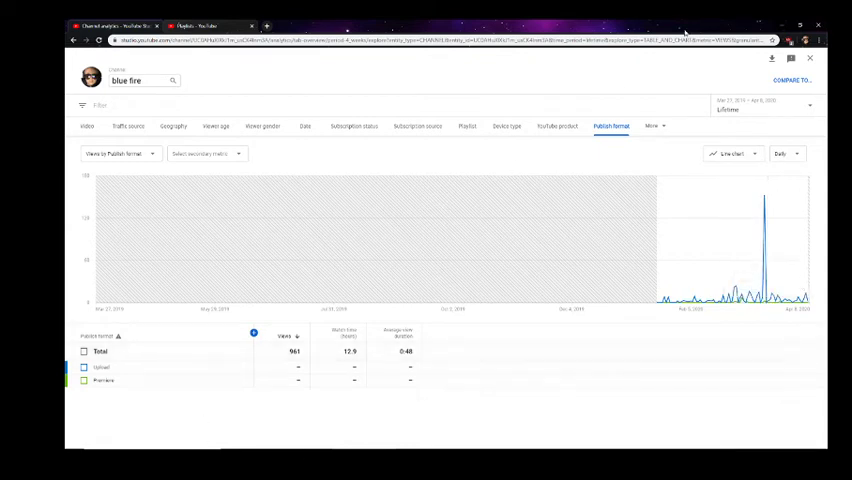
click(760, 105)
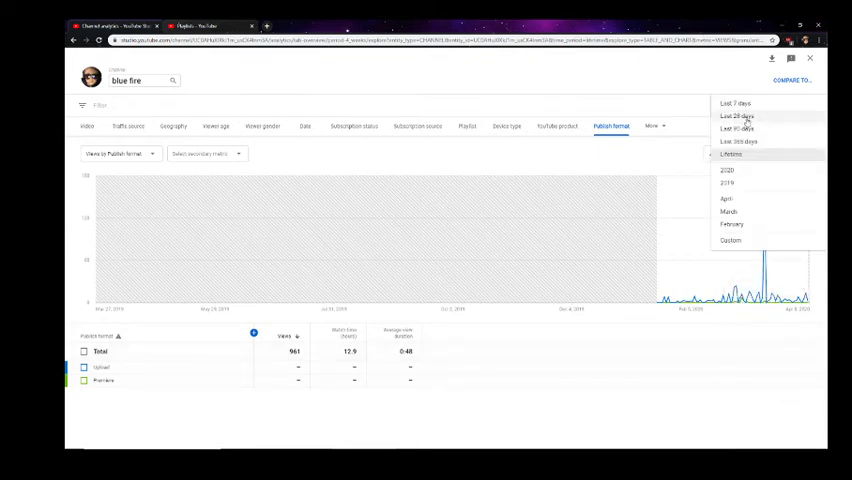
click(740, 116)
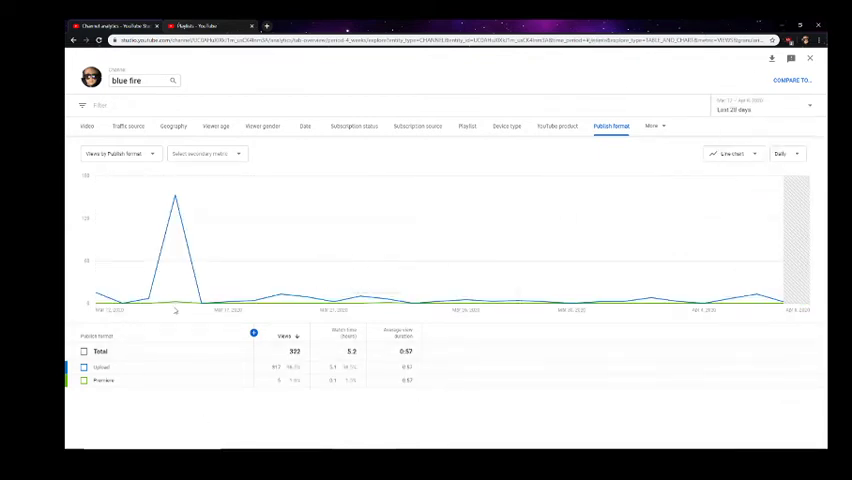
right_click(221, 384)
key(Escape)
- Switch the analytics report to Device type, led by Computer with 165 views
click(505, 126)
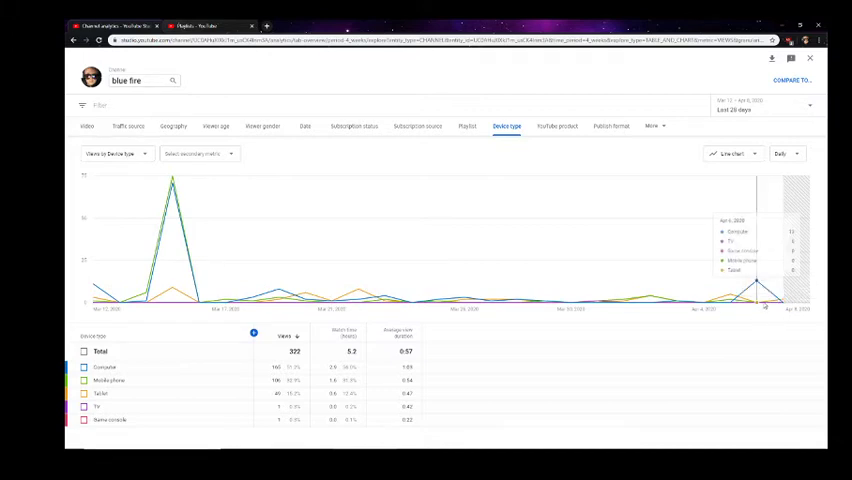
mouse_move(756, 290)
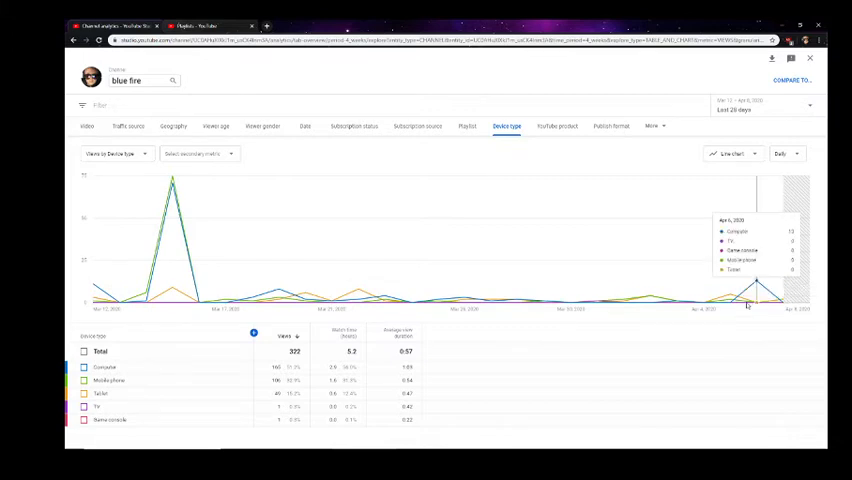
click(790, 153)
click(790, 162)
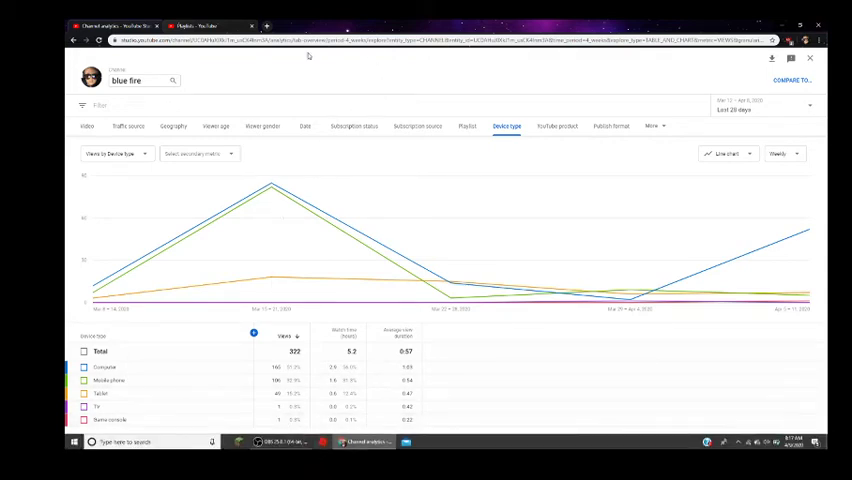
click(253, 25)
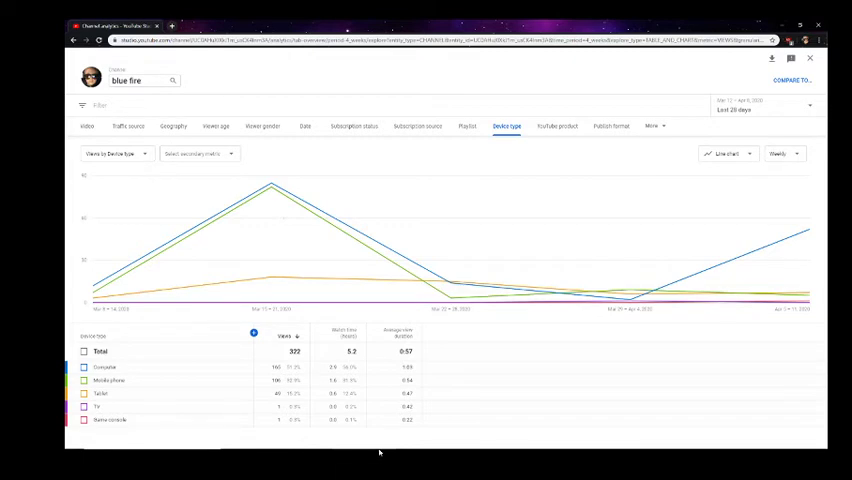
mouse_move(379, 446)
click(271, 441)
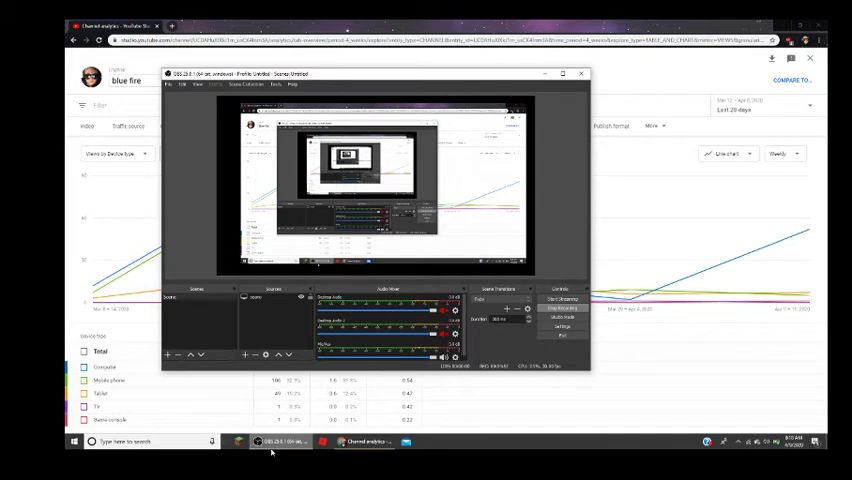
click(271, 441)
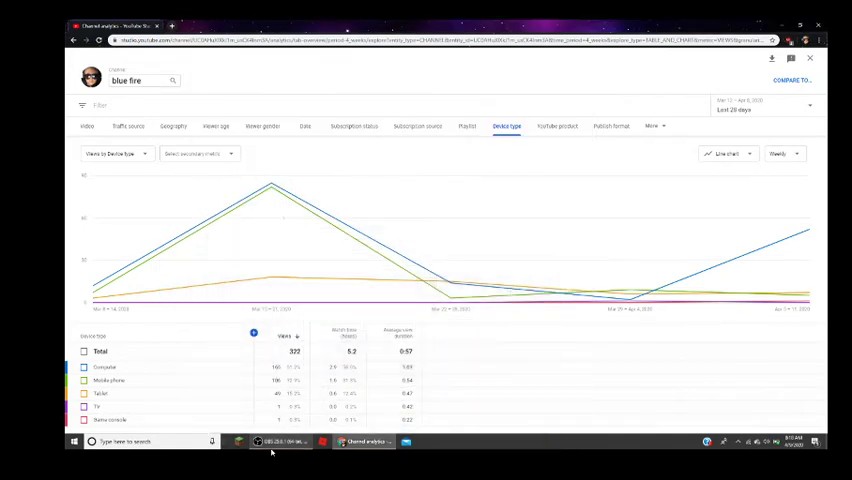
click(363, 441)
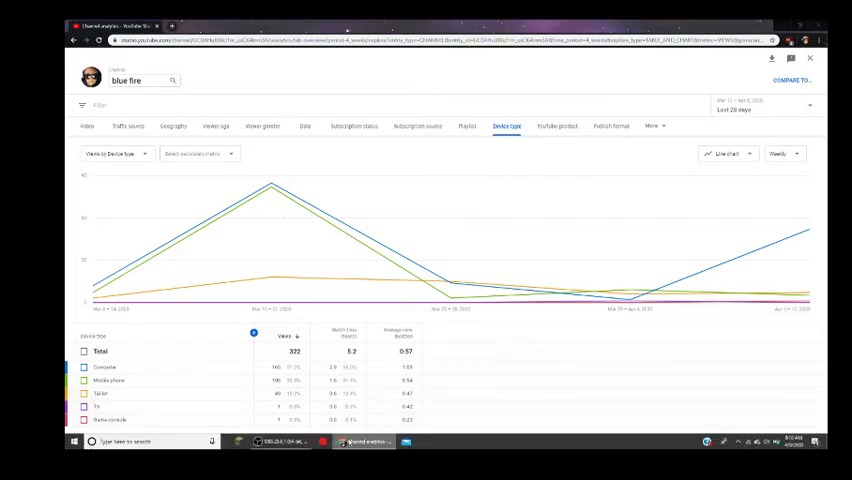
- Minimize the browser and launch Minecraft Java Edition on Latest release from the launcher
right_click(348, 441)
click(348, 420)
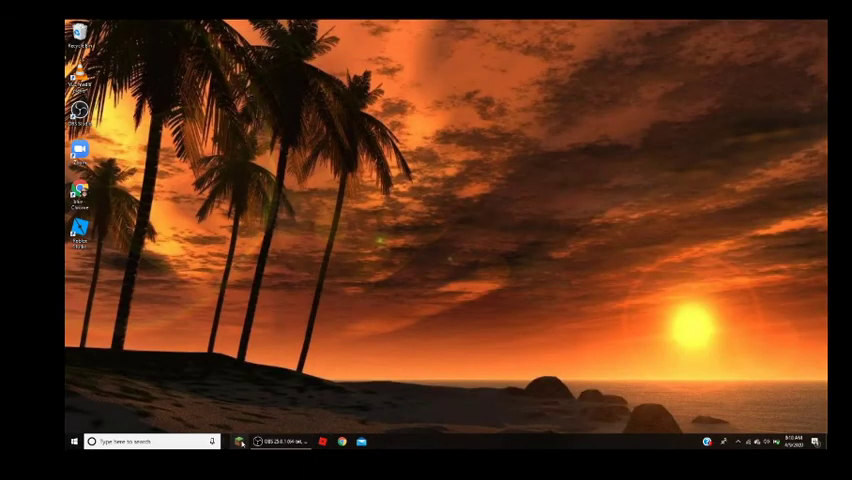
click(243, 442)
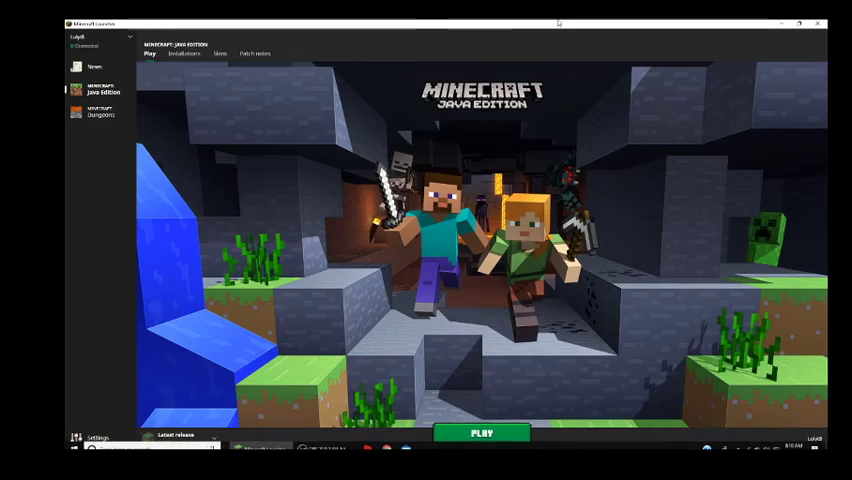
click(213, 437)
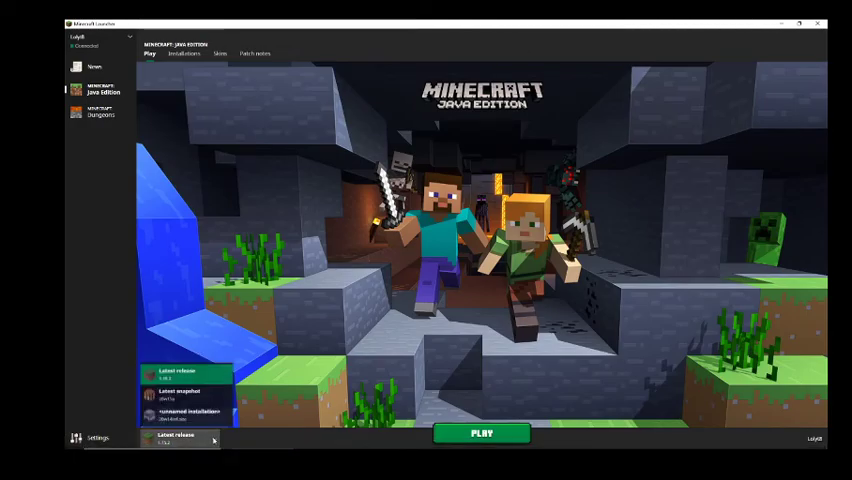
click(213, 440)
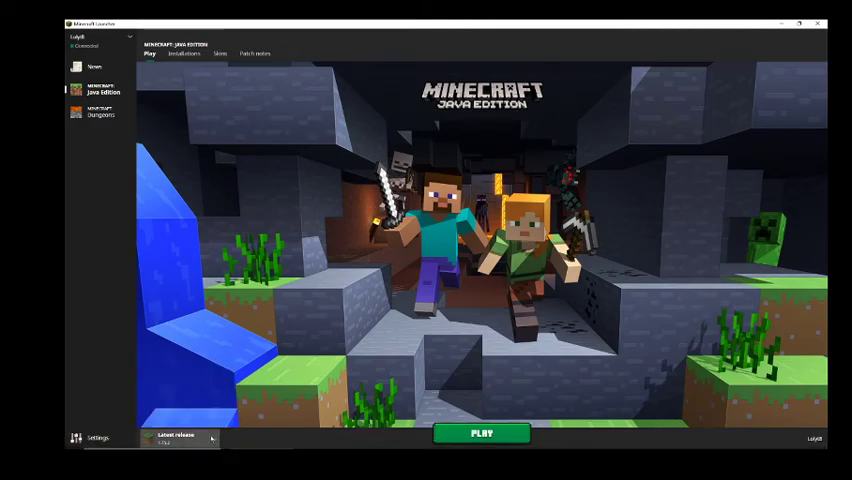
click(438, 437)
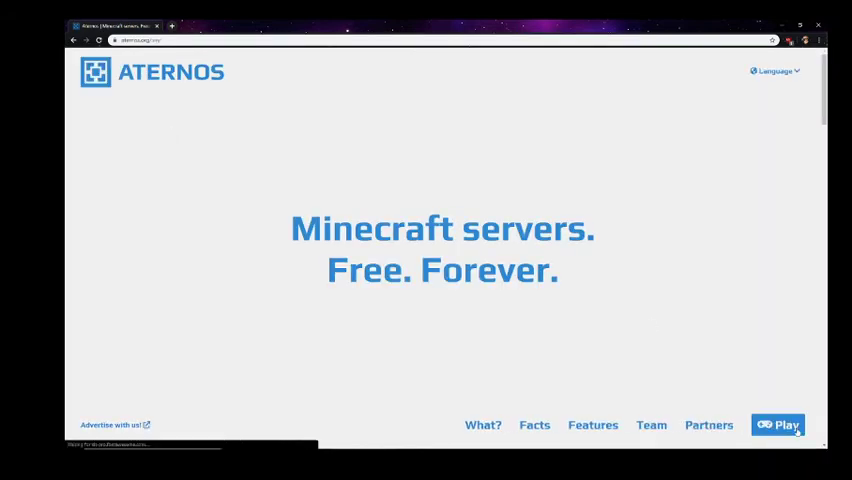
- Open the Aternos server page via Play, continuing past the adblocker warning
click(778, 425)
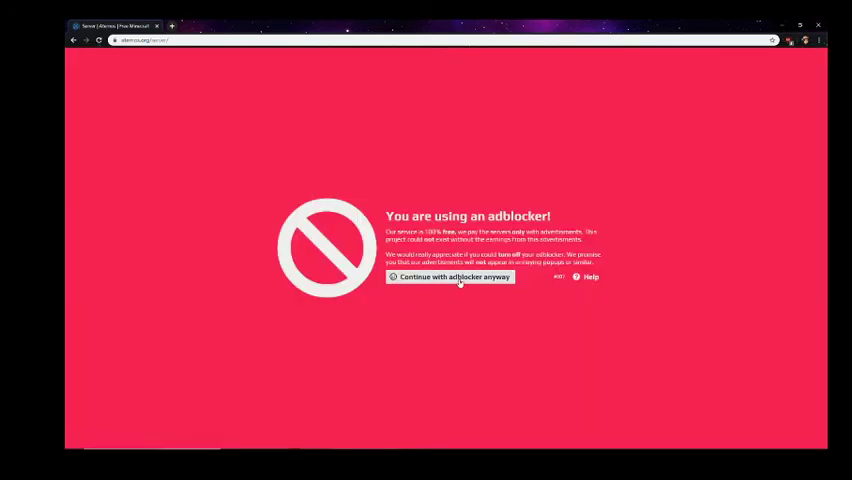
click(458, 277)
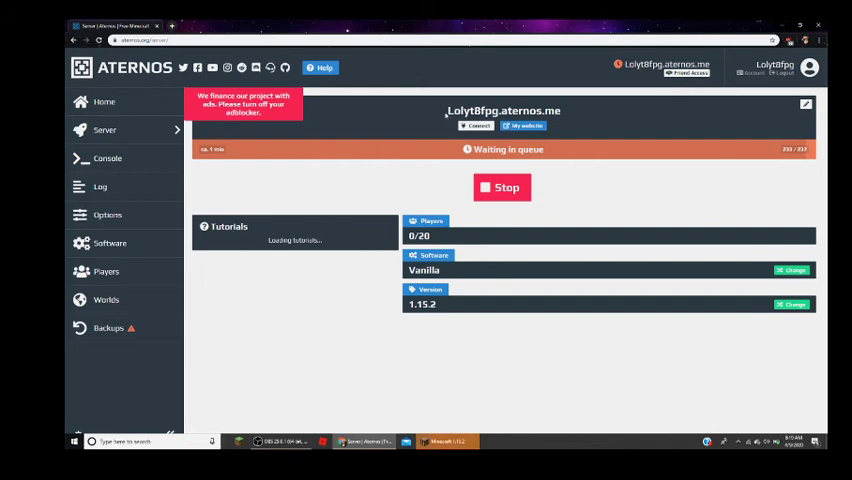
- Check the Lolyt8fpg.aternos.me address, then switch to the Minecraft 1.15.2 title screen
drag(446, 111, 562, 111)
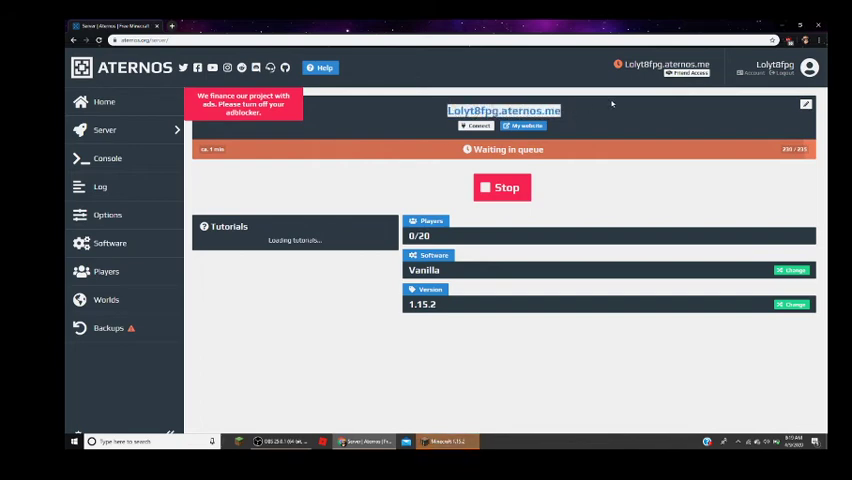
click(612, 114)
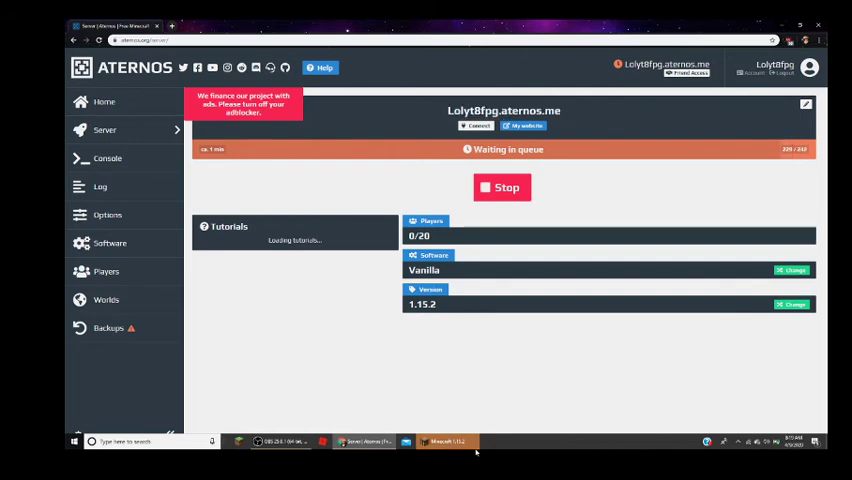
click(440, 441)
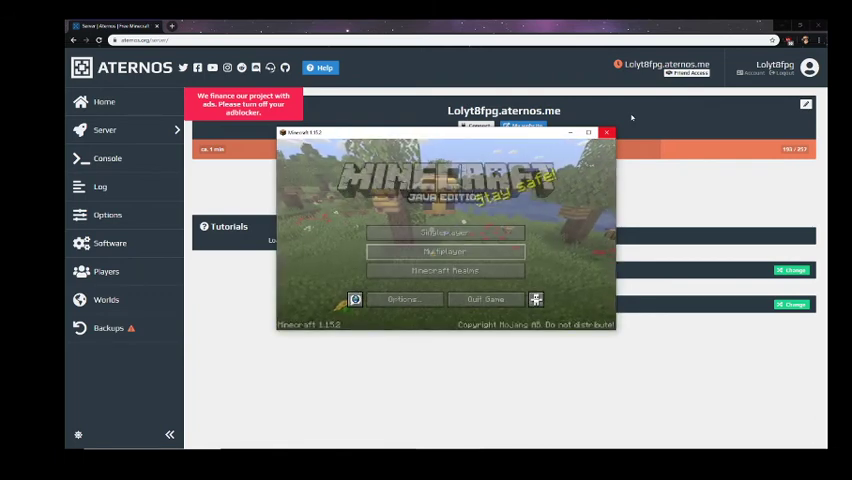
- Join the Aternos server from Multiplayer, then return to the server list after Connection Lost
click(471, 252)
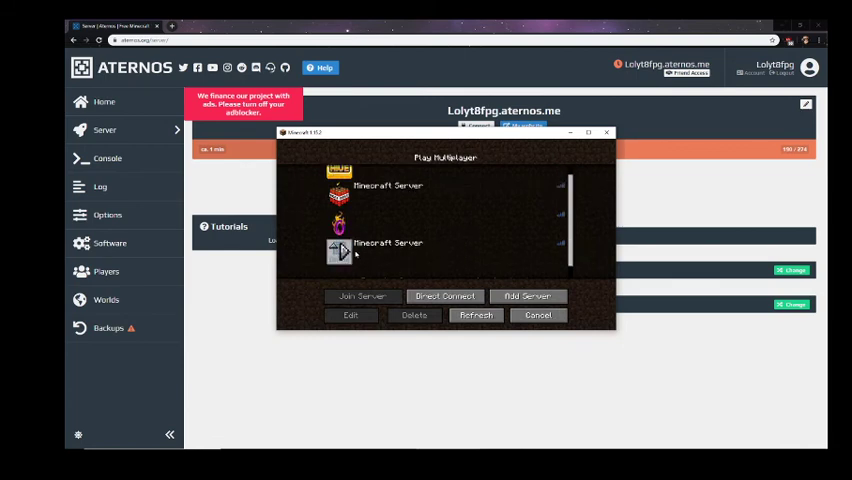
double_click(366, 262)
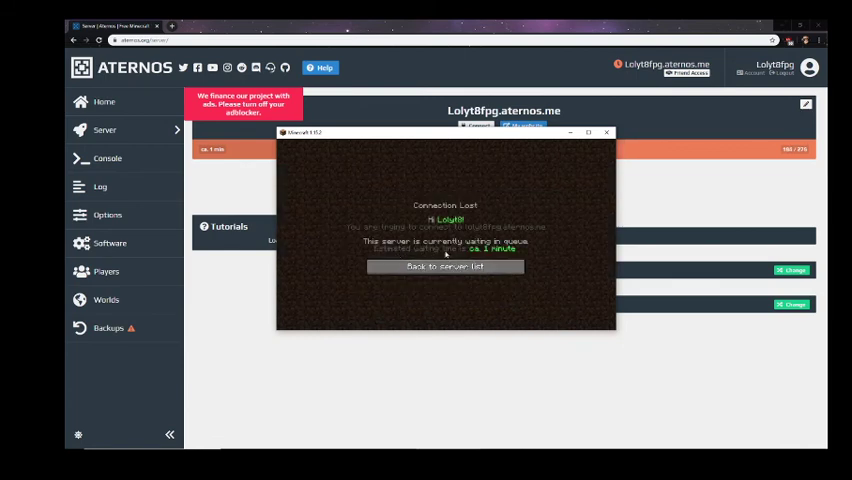
click(490, 268)
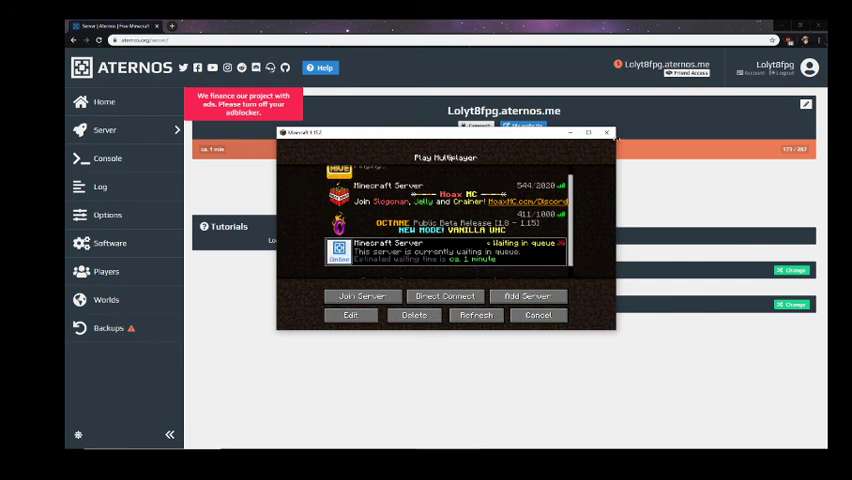
- Minimize Minecraft and open a new browser tab for YouTube
click(570, 132)
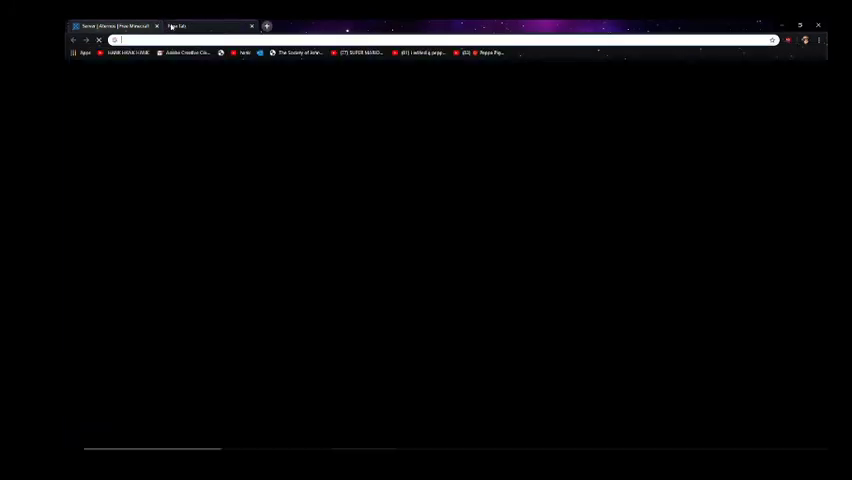
click(172, 25)
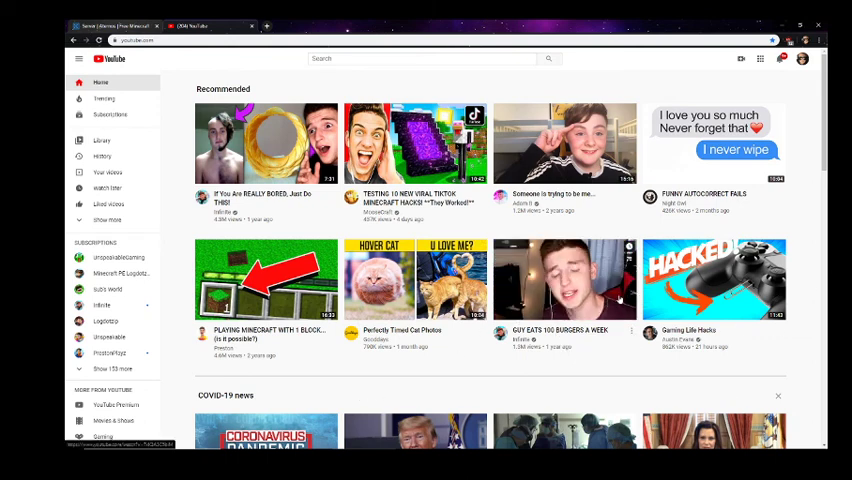
mouse_move(714, 279)
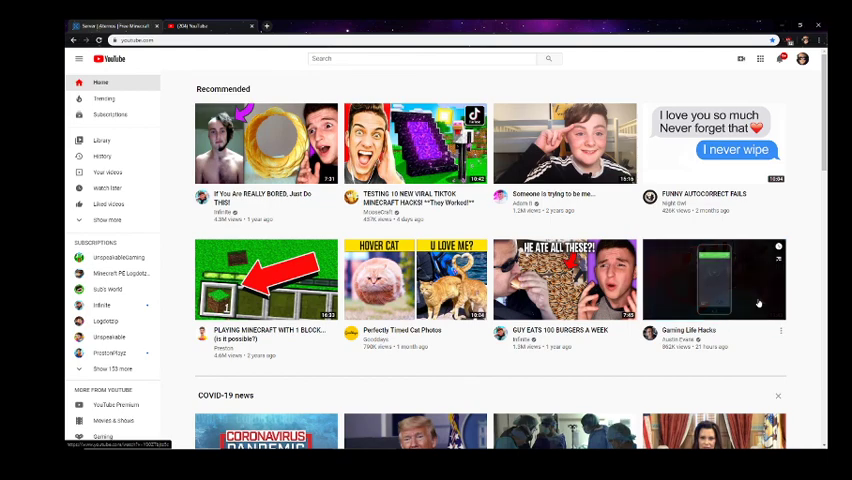
scroll(758, 295, down, 3)
scroll(700, 330, down, 3)
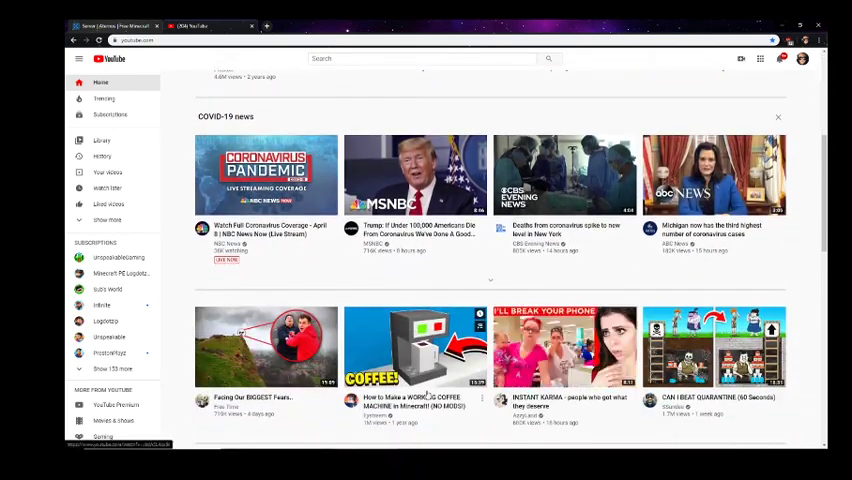
click(440, 441)
click(363, 441)
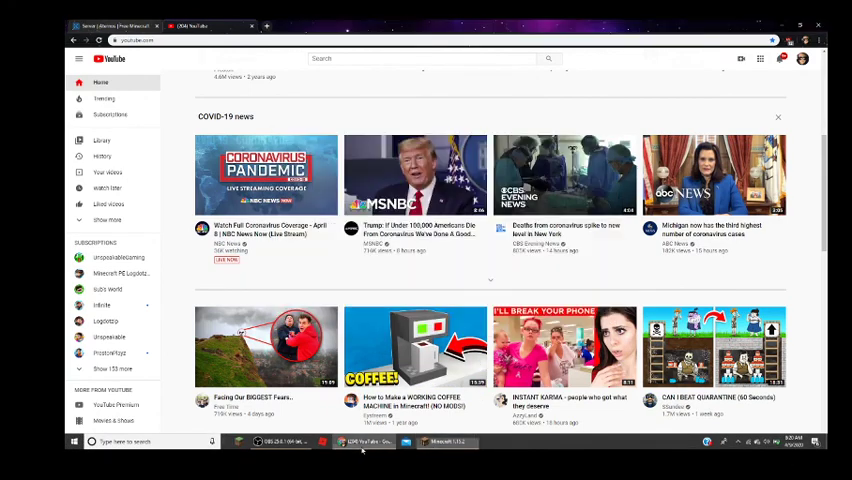
- Return to the Aternos tab, check the Connect address, and start Lolyt8fpg.aternos.me again
click(110, 25)
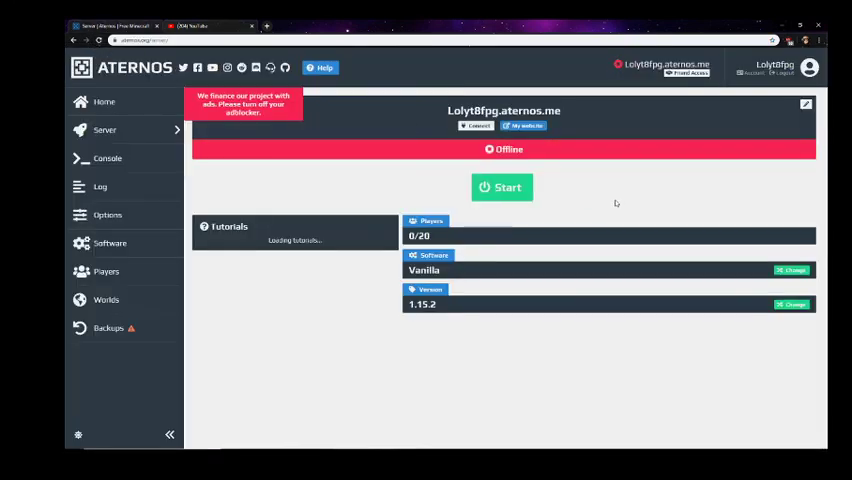
click(478, 126)
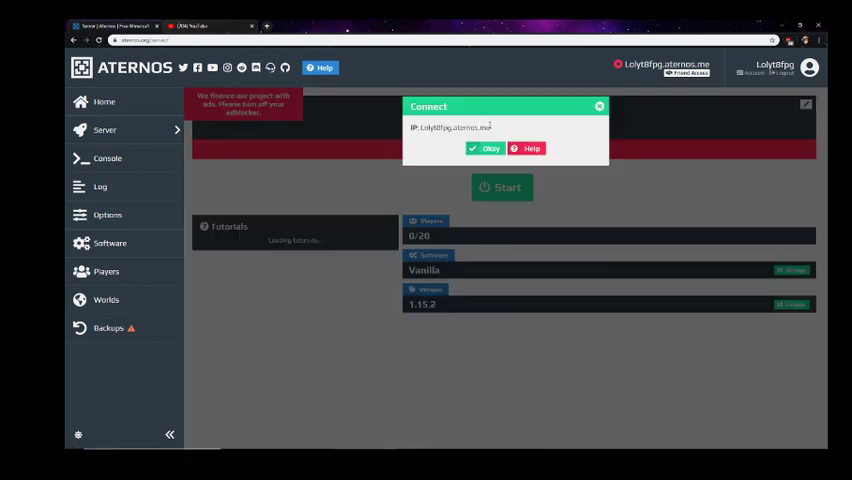
click(600, 104)
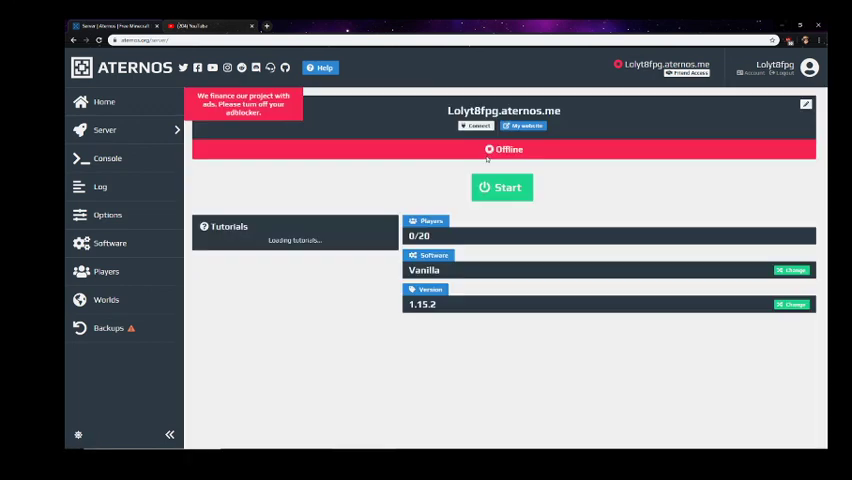
click(502, 187)
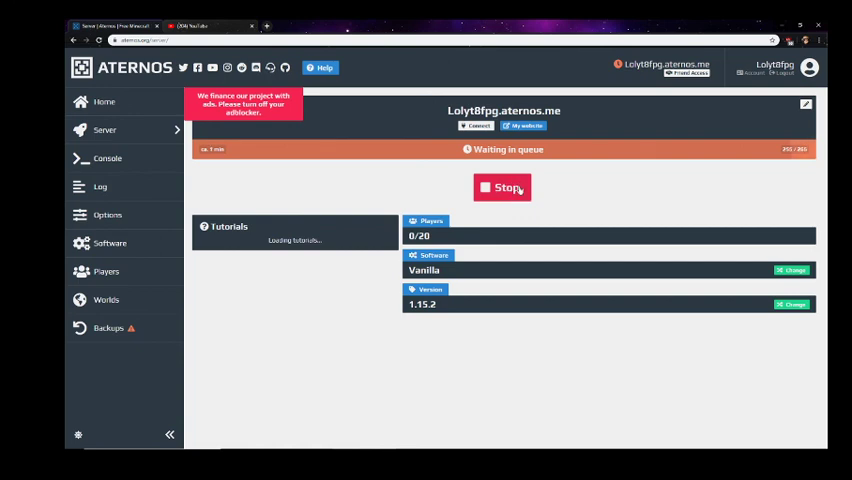
mouse_move(400, 441)
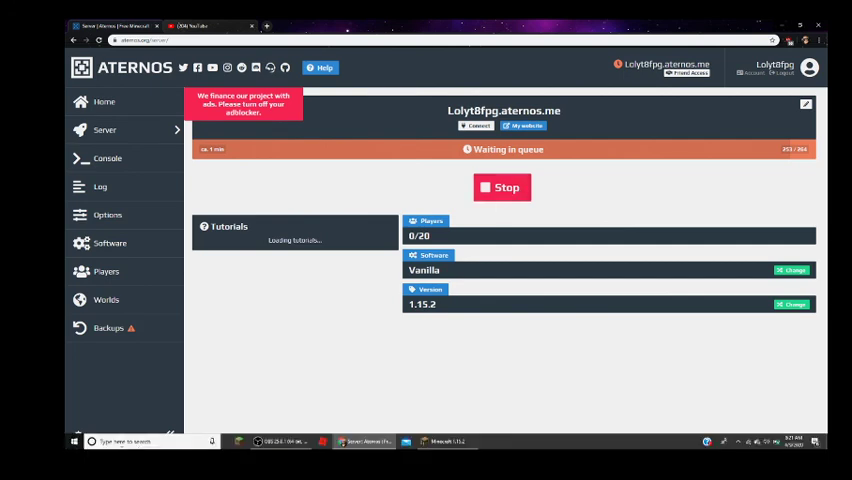
right_click(258, 441)
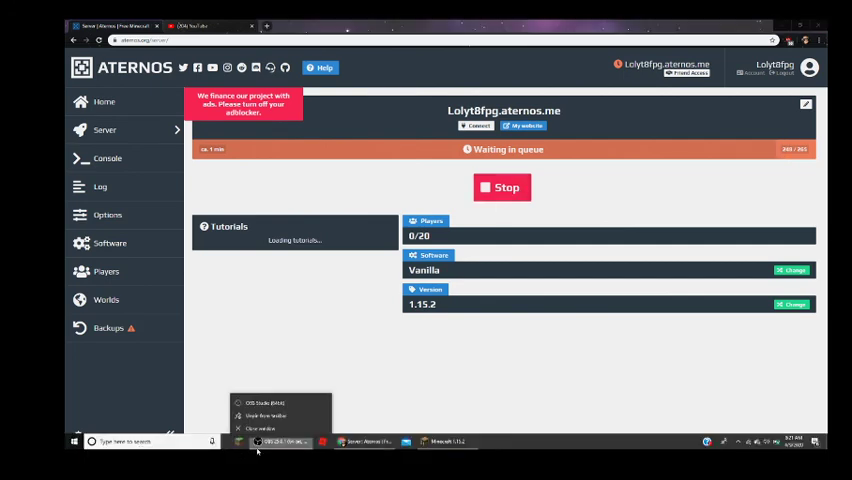